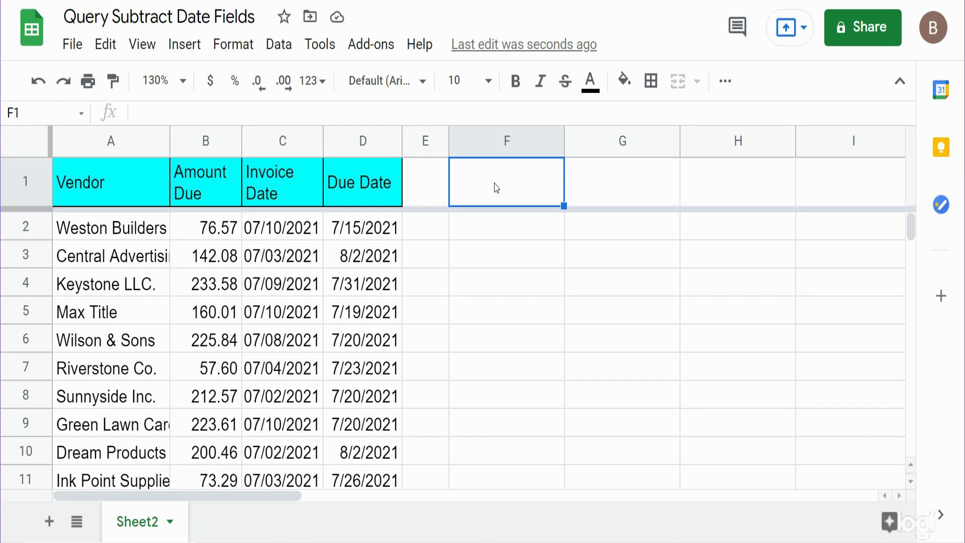
Inspect the Invoice Date and Due Date columns and their row 3 dates (07/03/2021, 8/2/2021)
{"action": "left_click", "coordinate": [281, 142]}
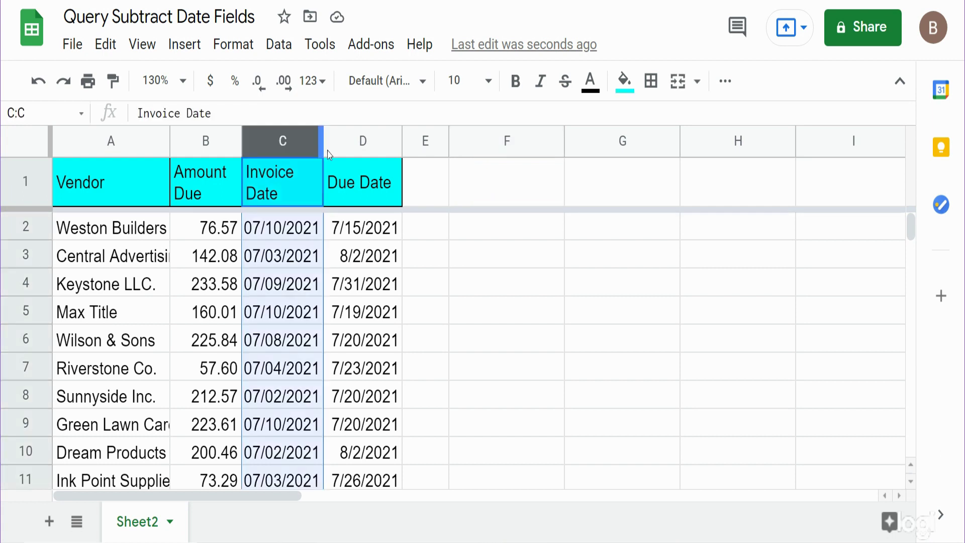
{"action": "left_click", "coordinate": [328, 152]}
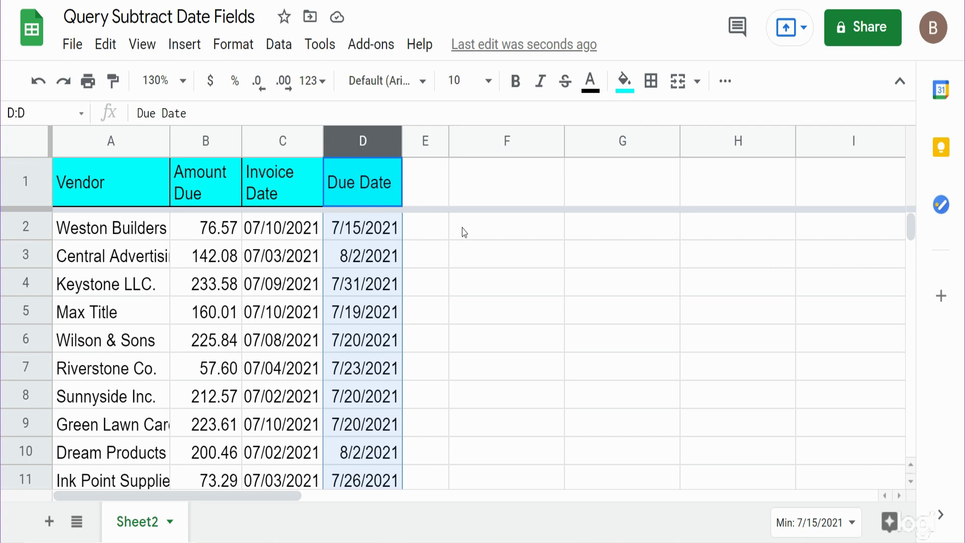
{"action": "left_click", "coordinate": [491, 281]}
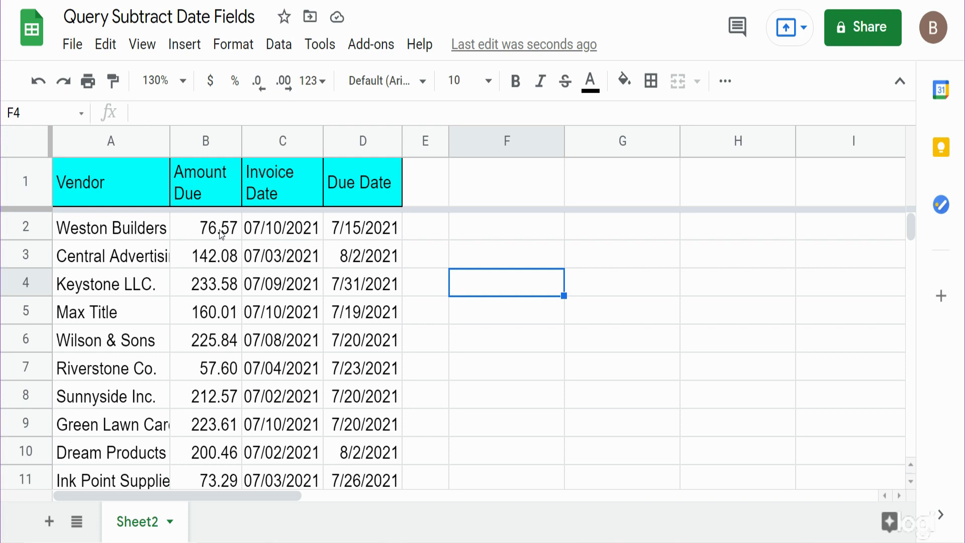
{"action": "left_click", "coordinate": [278, 146]}
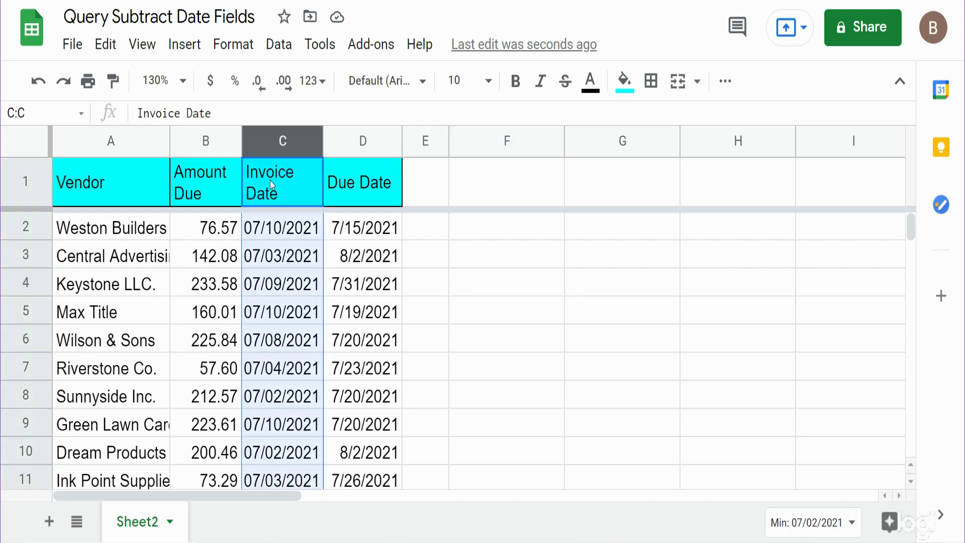
{"action": "left_click", "coordinate": [372, 143]}
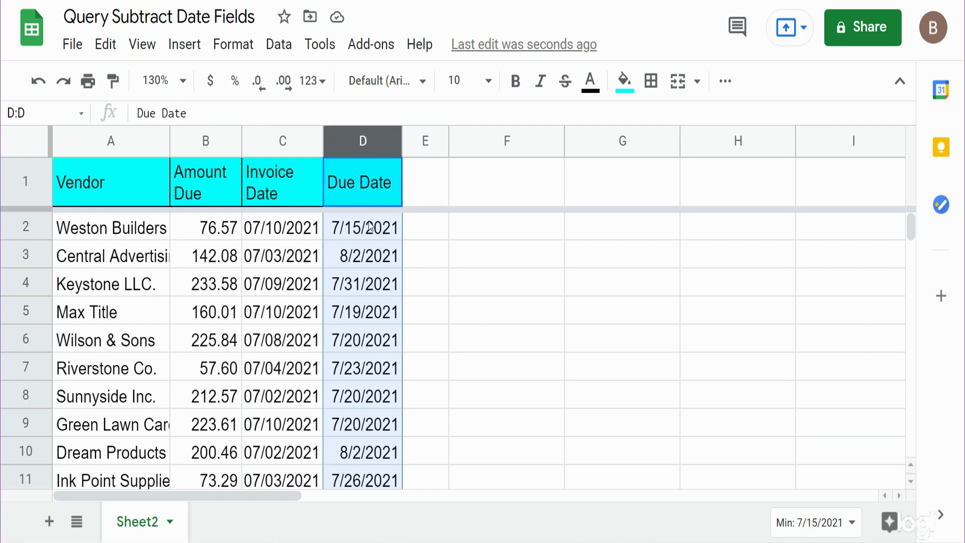
{"action": "left_click", "coordinate": [374, 266]}
{"action": "left_click", "coordinate": [298, 261]}
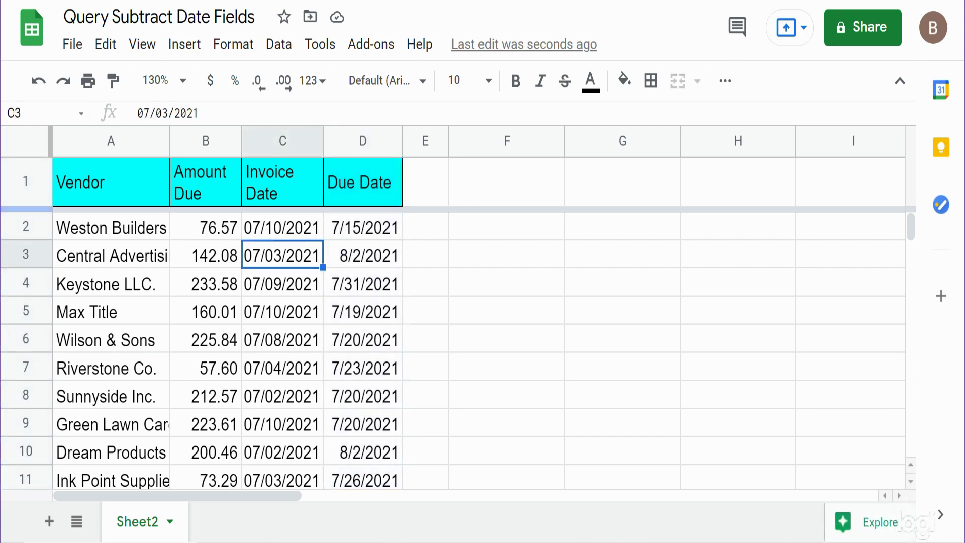
In F1, begin =Query over A1:D21 with "Select A,B, as the query string
{"action": "left_click", "coordinate": [498, 202]}
{"action": "type", "text": "=Query("}
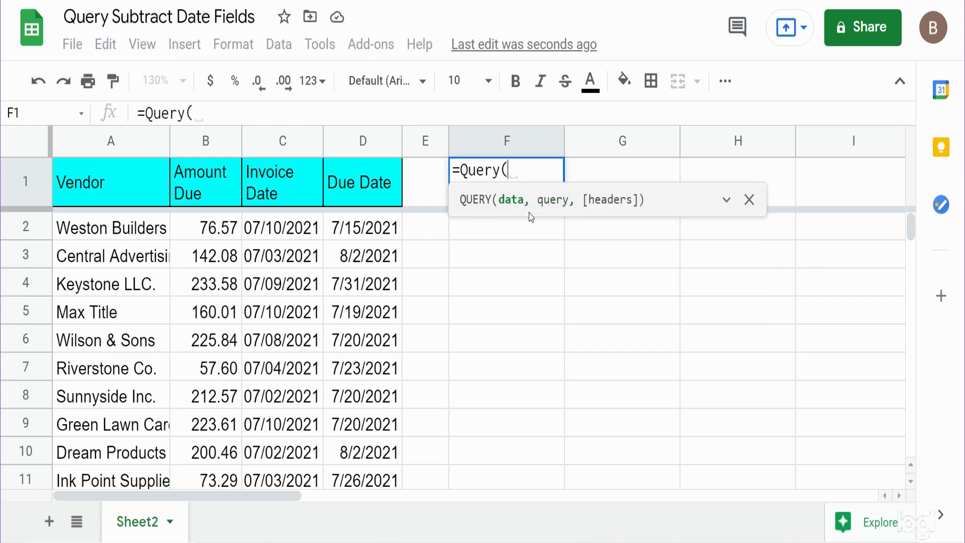
{"action": "left_click", "coordinate": [85, 188]}
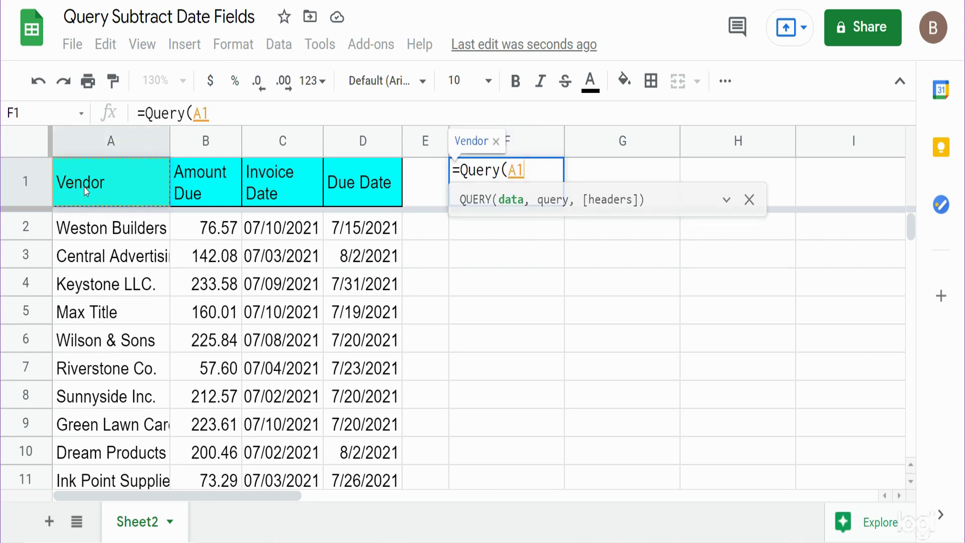
{"action": "key", "text": "ctrl+shift+Right"}
{"action": "key", "text": "ctrl+shift+Down"}
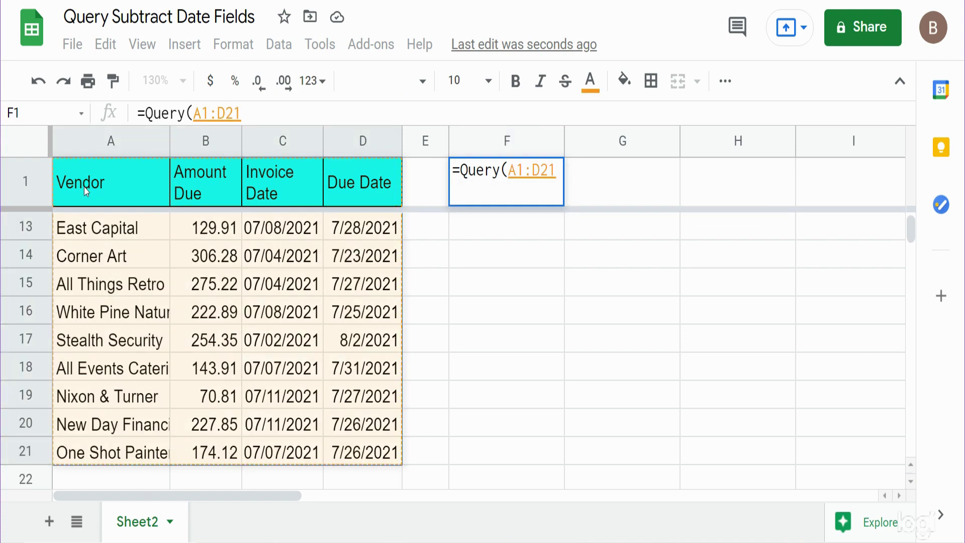
{"action": "type", "text": ","}
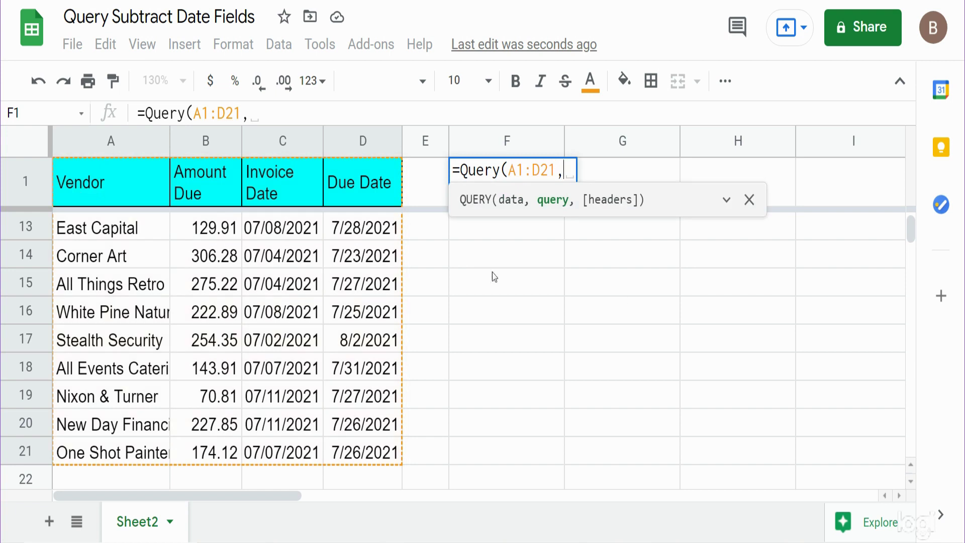
{"action": "type", "text": "\"Se"}
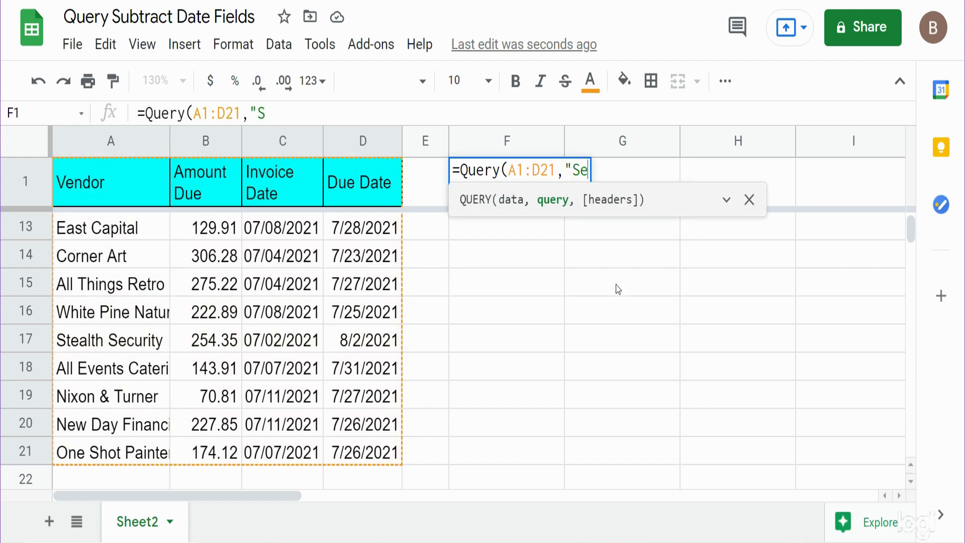
{"action": "type", "text": "lect "}
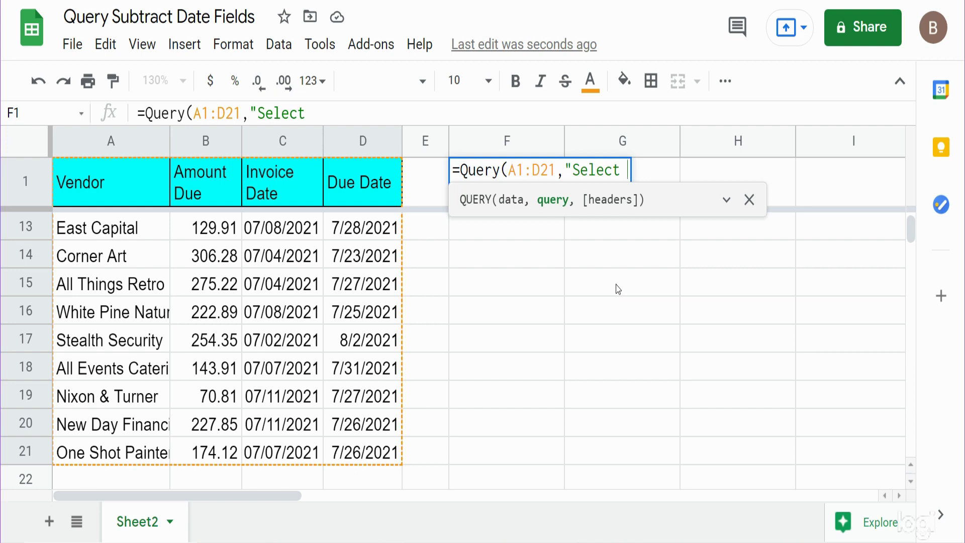
{"action": "type", "text": "A,B,"}
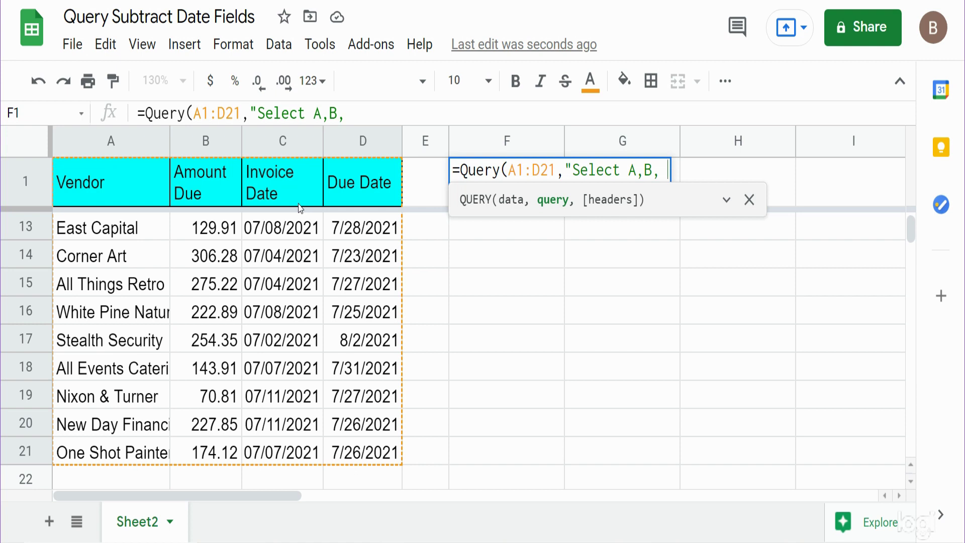
Add DateDiff(D,C) as the third selected column and start a where clause
{"action": "key", "text": "BackSpace"}
{"action": "type", "text": "DateD"}
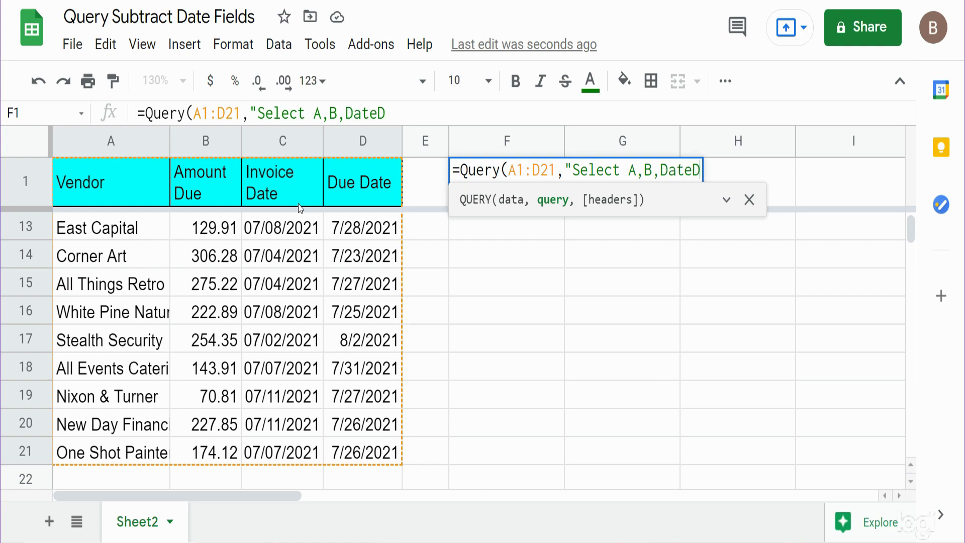
{"action": "type", "text": "iff()"}
{"action": "key", "text": "Left"}
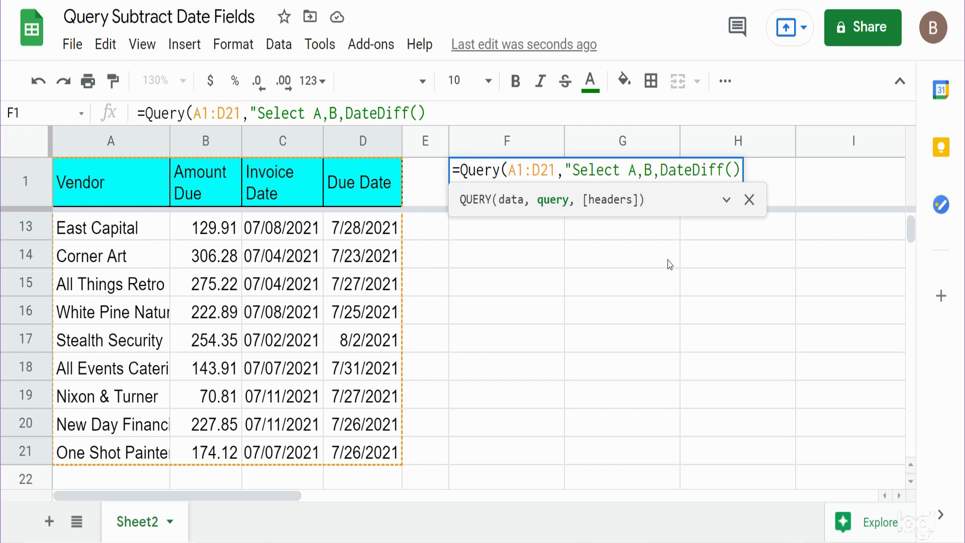
{"action": "type", "text": "D,"}
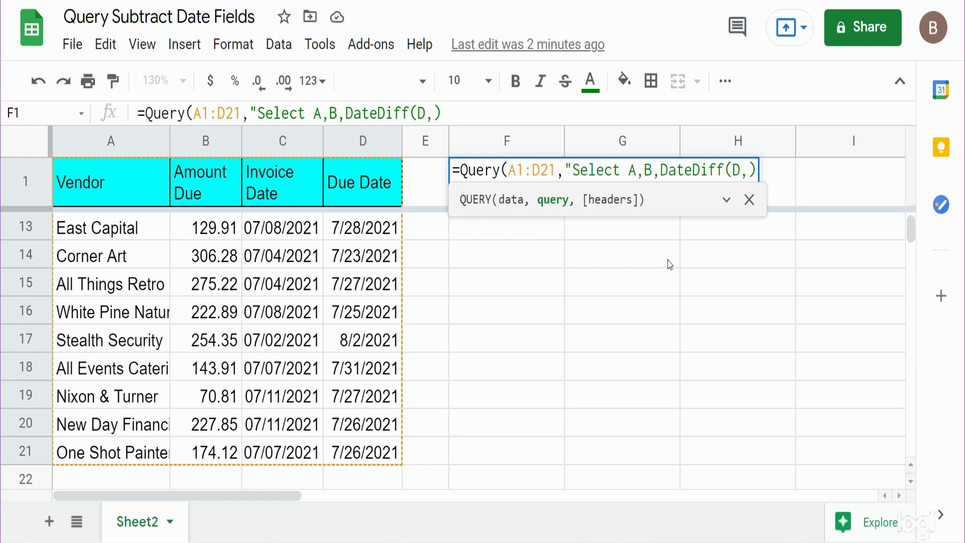
{"action": "type", "text": "C)"}
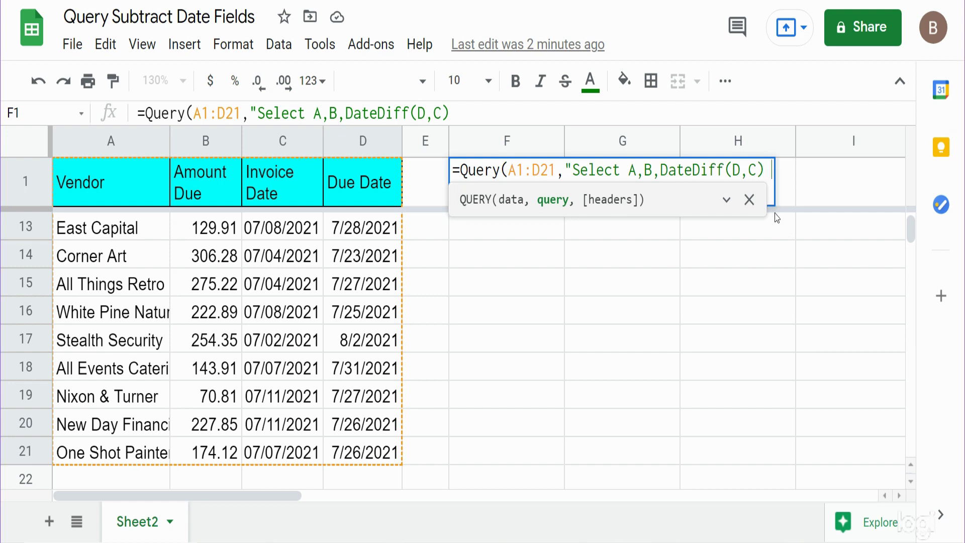
{"action": "type", "text": " where"}
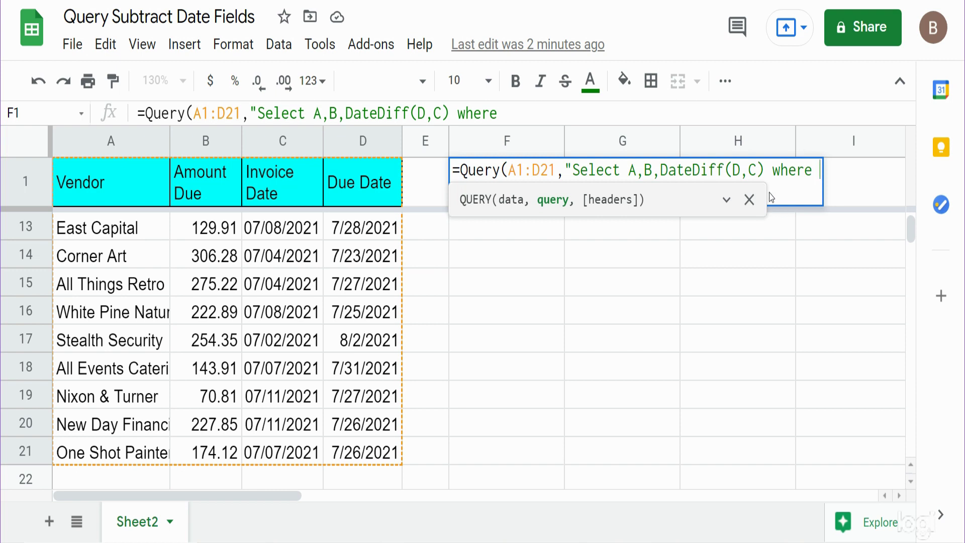
Finish the query with where DateDiff(D,C) <= 10 and header count 1, then enter it
{"action": "left_click_drag", "start_coordinate": [764, 170], "coordinate": [662, 170]}
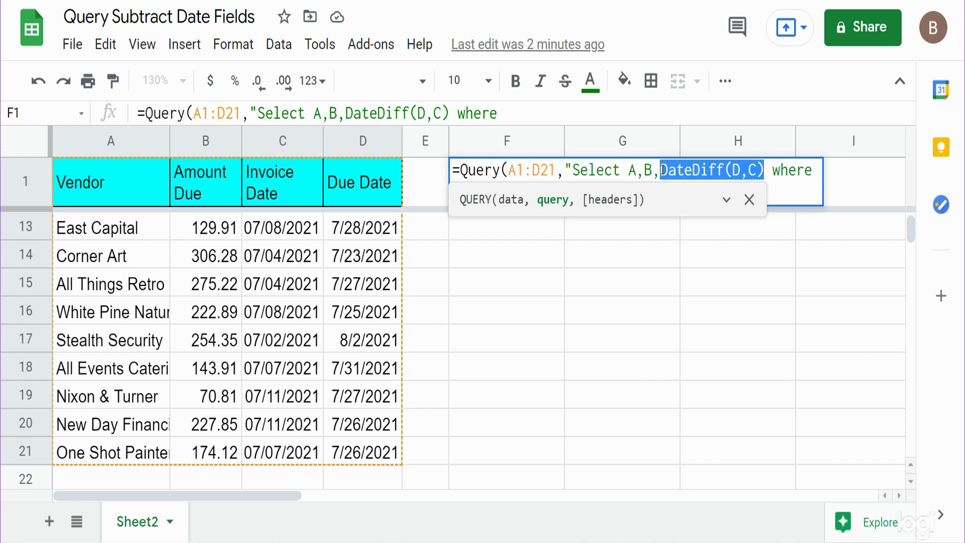
{"action": "key", "text": "ctrl+c"}
{"action": "left_click", "coordinate": [826, 170]}
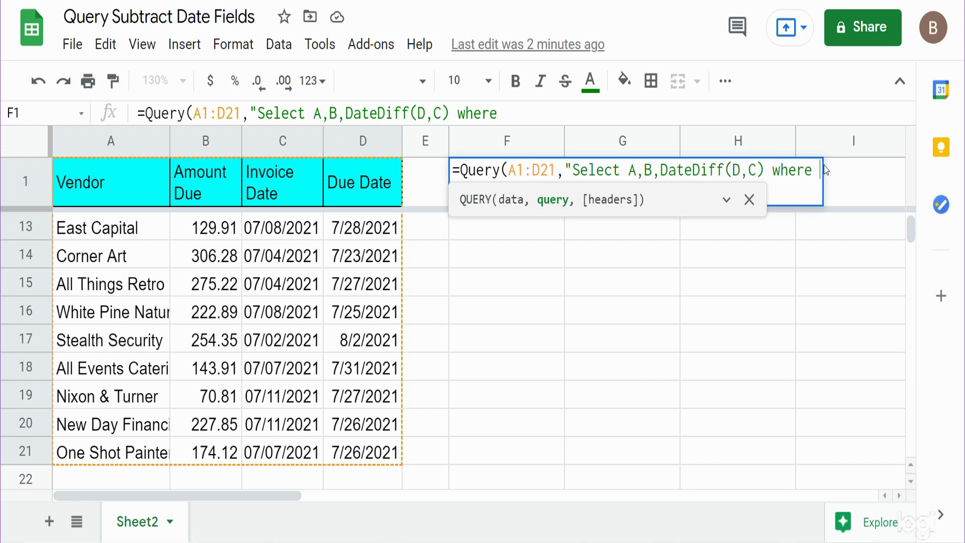
{"action": "key", "text": "ctrl+v"}
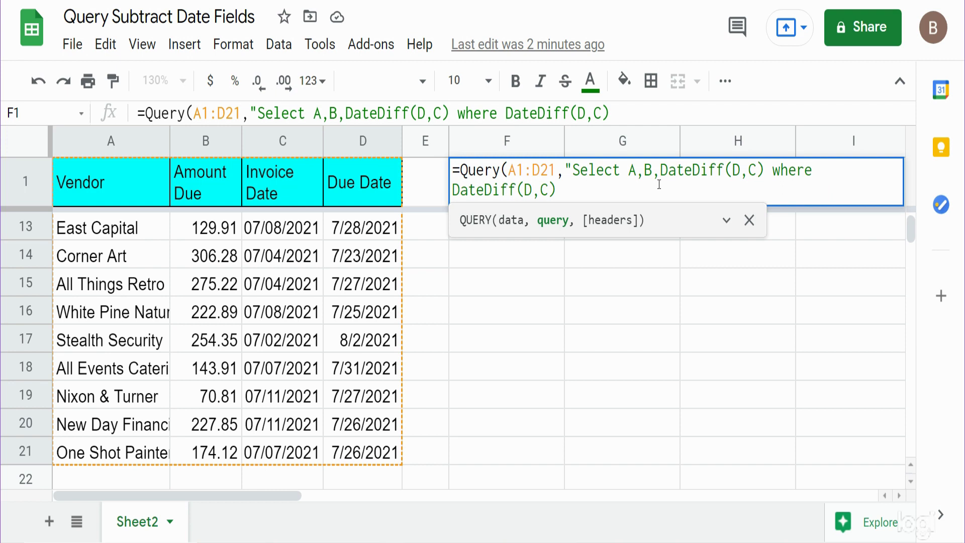
{"action": "type", "text": "<= 10\","}
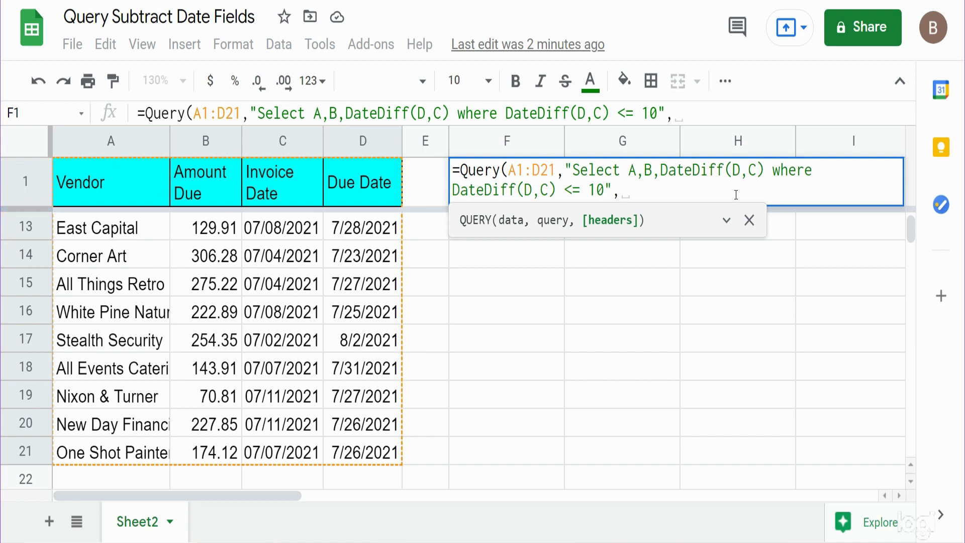
{"action": "type", "text": "1)"}
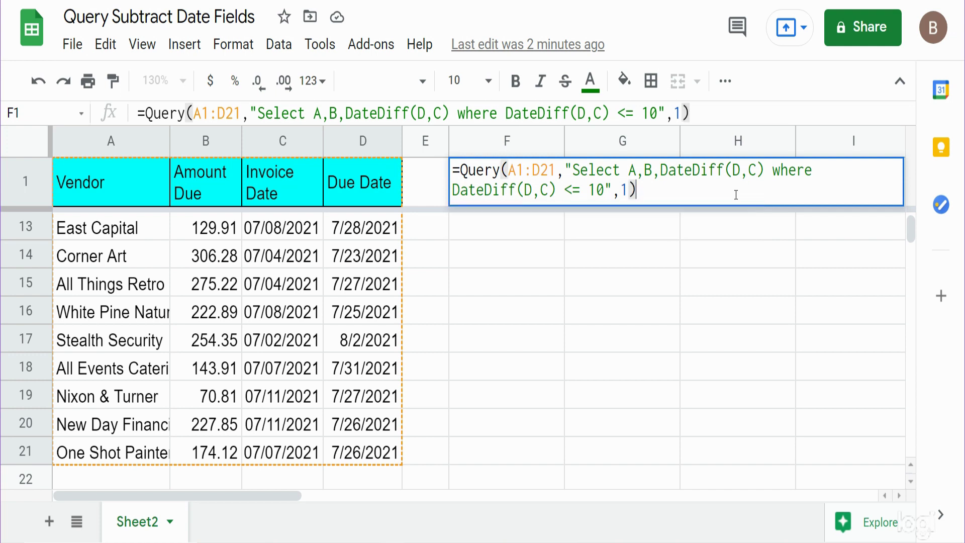
{"action": "key", "text": "Return"}
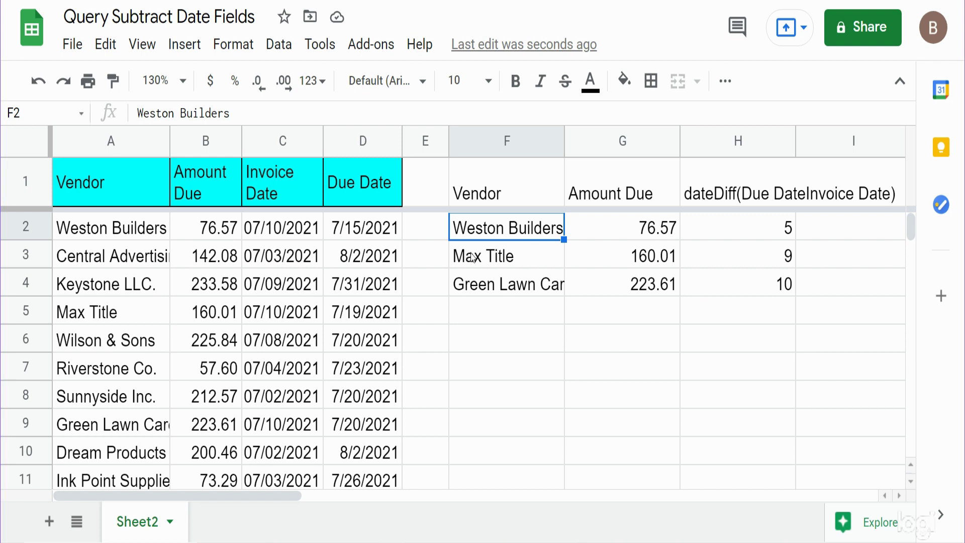
{"action": "left_click", "coordinate": [733, 195]}
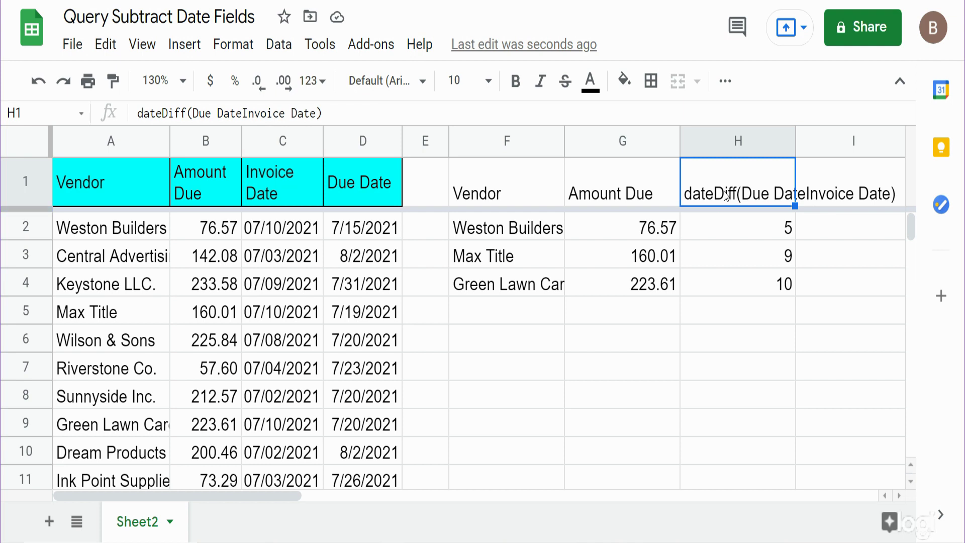
Append label DateDiff(D,C) 'Days Left' to the F1 query string and commit it
{"action": "left_click", "coordinate": [538, 185]}
{"action": "double_click", "coordinate": [538, 185]}
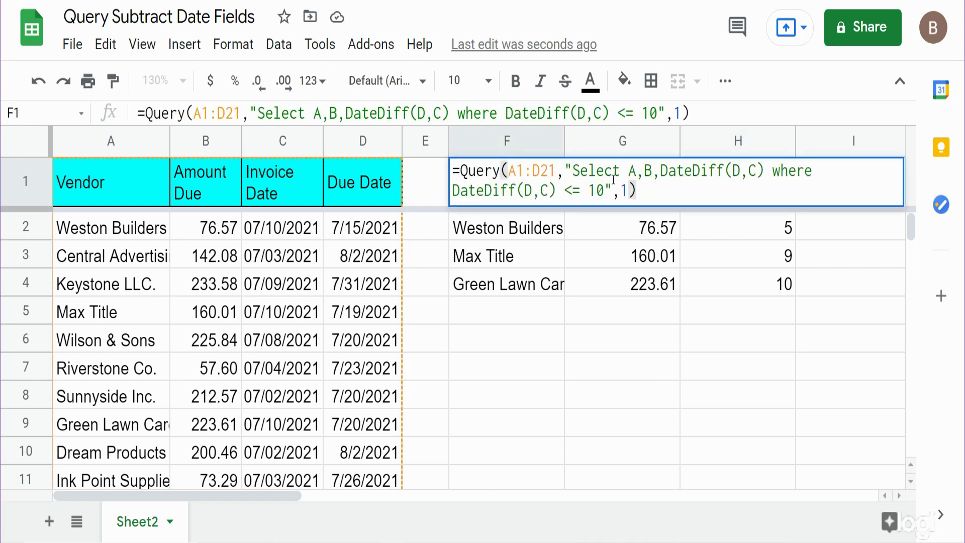
{"action": "left_click_drag", "start_coordinate": [765, 170], "coordinate": [659, 170]}
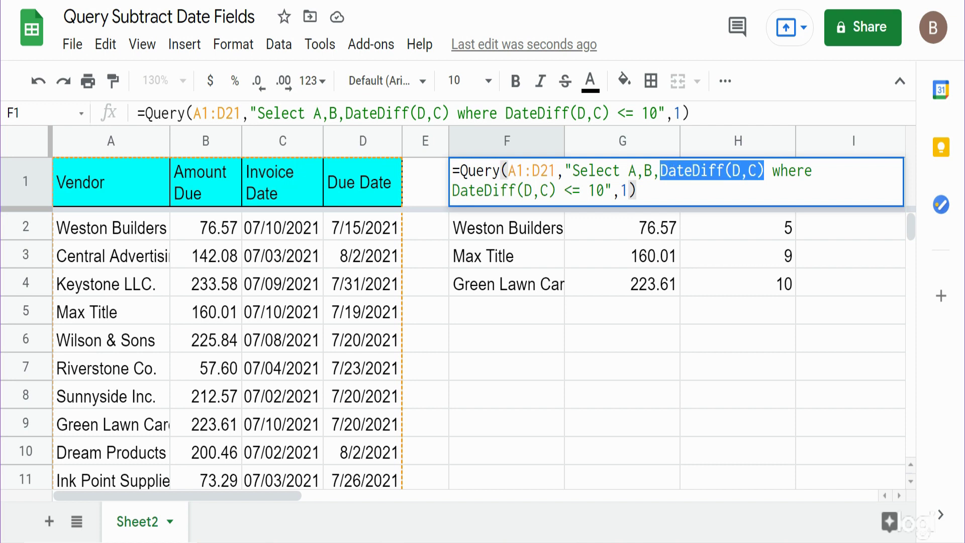
{"action": "right_click", "coordinate": [679, 171]}
{"action": "left_click", "coordinate": [703, 215]}
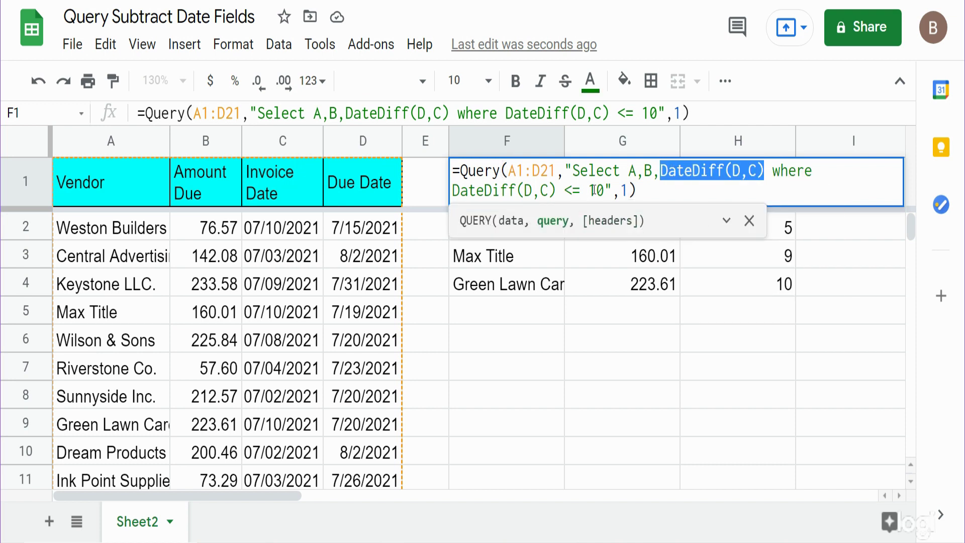
{"action": "left_click", "coordinate": [601, 190]}
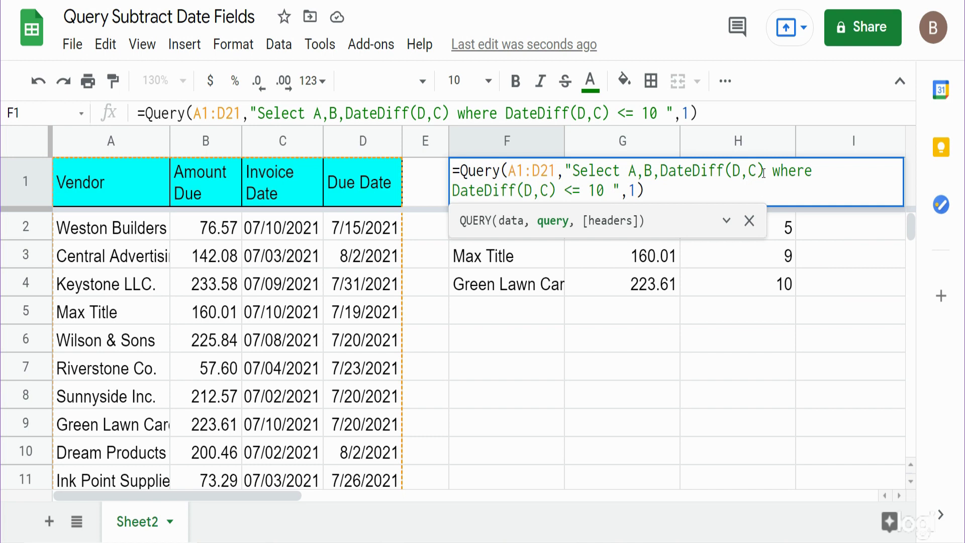
{"action": "type", "text": "label"}
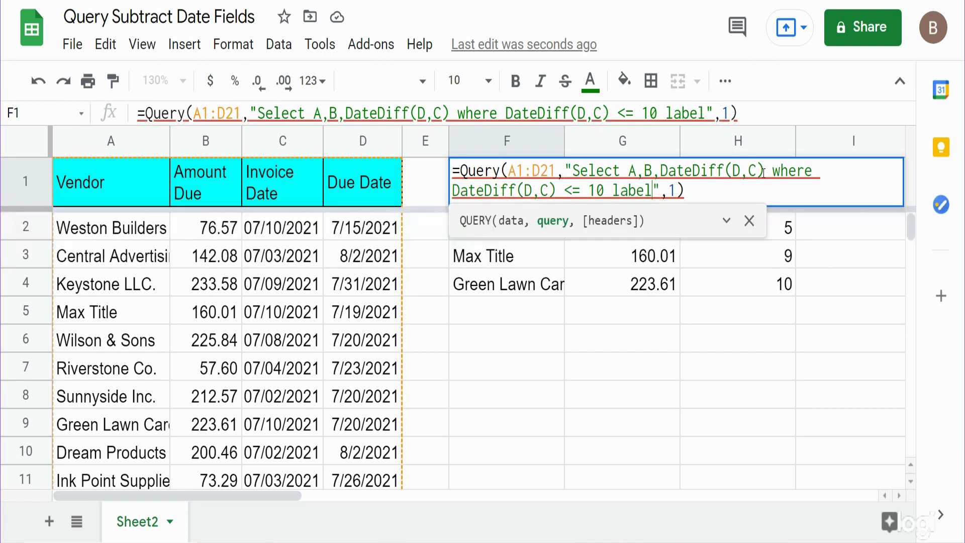
{"action": "key", "text": "ctrl+v"}
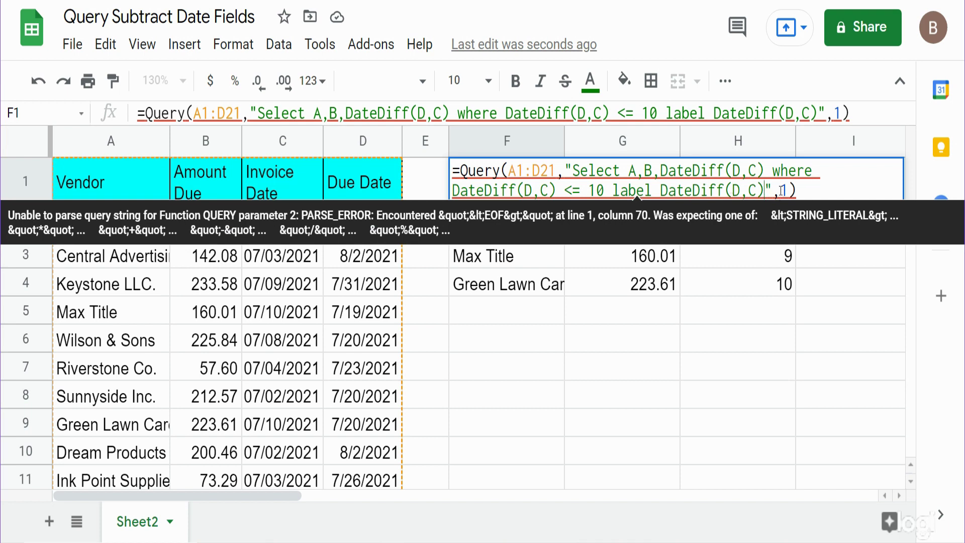
{"action": "type", "text": "'"}
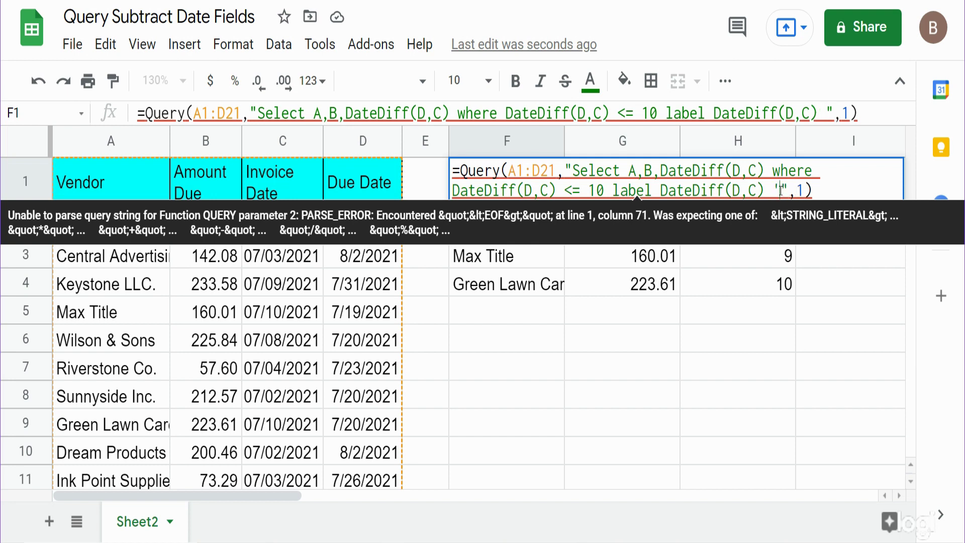
{"action": "type", "text": "'"}
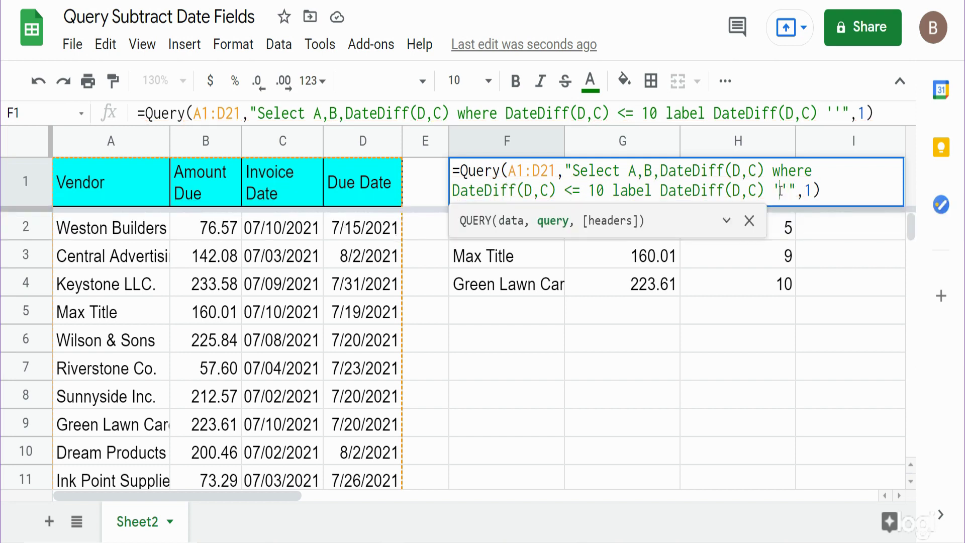
{"action": "type", "text": "Days Left"}
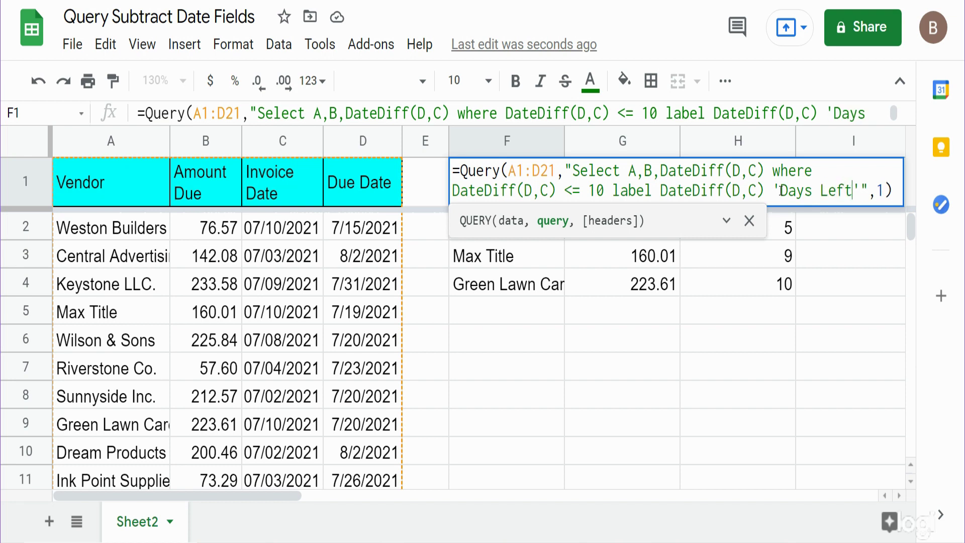
{"action": "key", "text": "Return"}
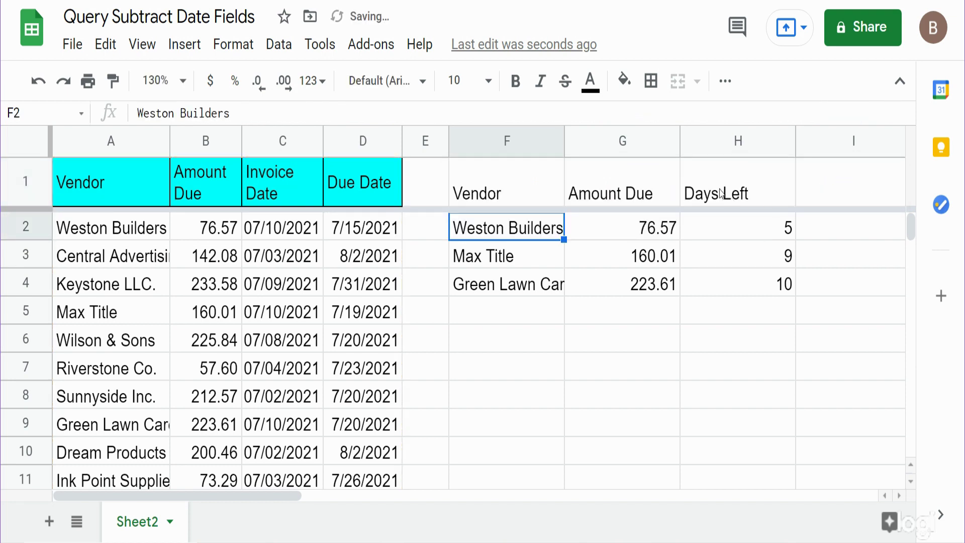
Replace D with Now() in all three DateDiff expressions of the F1 query
{"action": "left_click", "coordinate": [506, 189]}
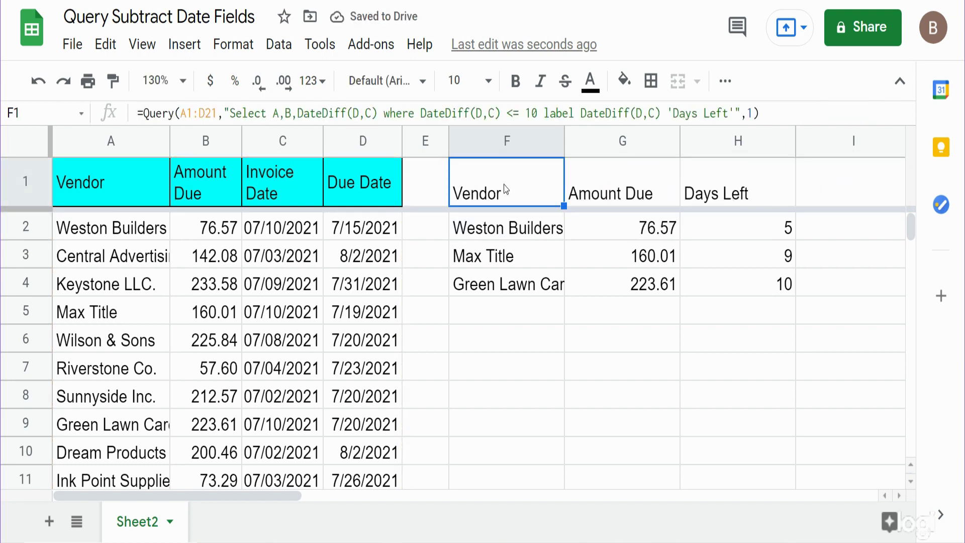
{"action": "double_click", "coordinate": [505, 189]}
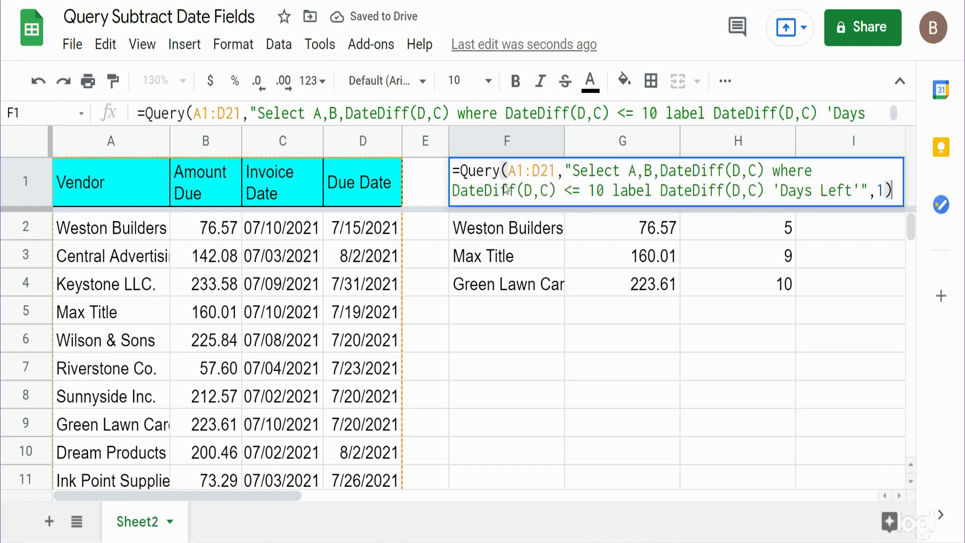
{"action": "double_click", "coordinate": [740, 170]}
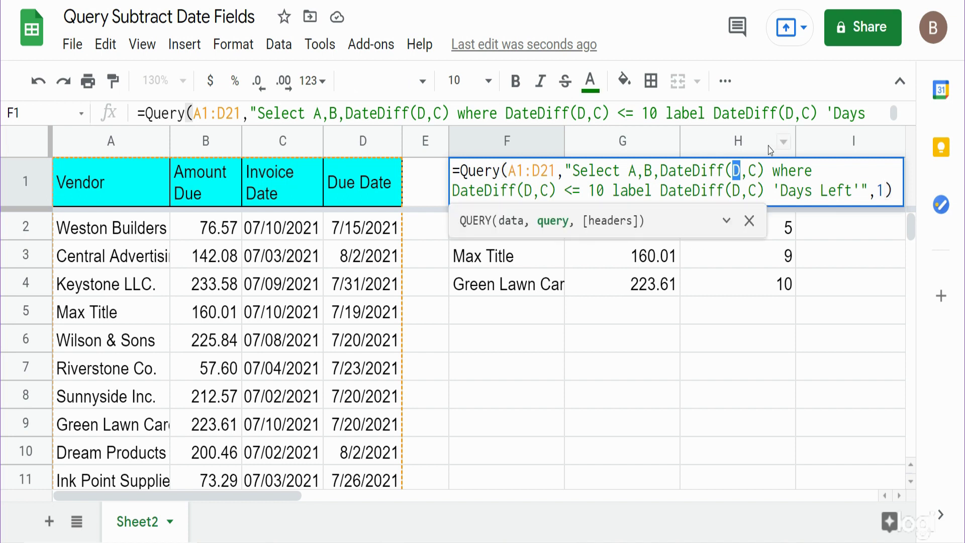
{"action": "type", "text": "Now("}
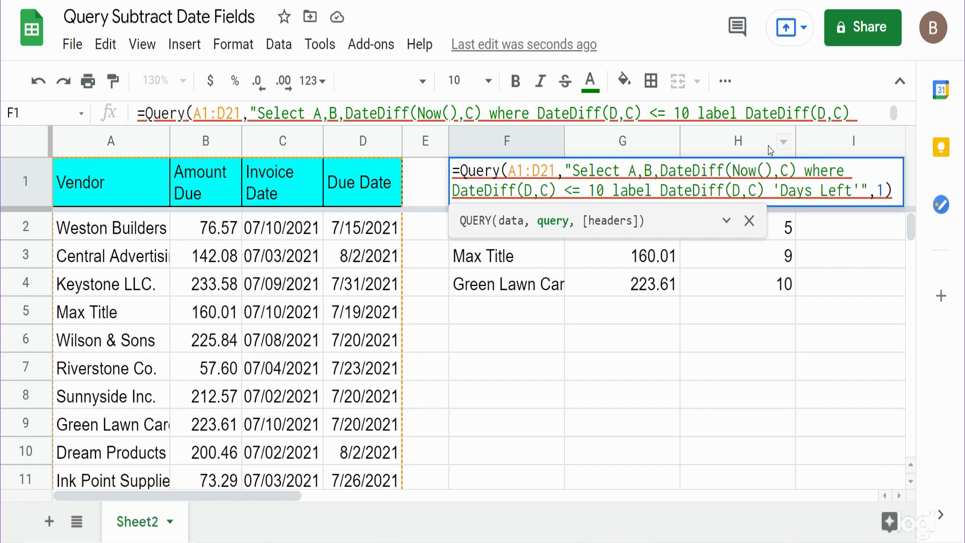
{"action": "double_click", "coordinate": [737, 190]}
{"action": "double_click", "coordinate": [529, 190]}
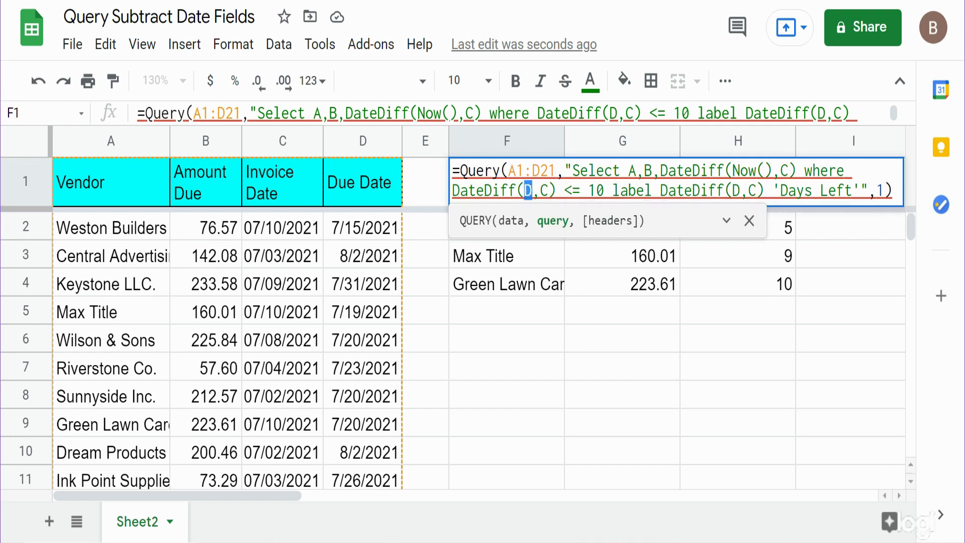
{"action": "left_click", "coordinate": [533, 191]}
{"action": "double_click", "coordinate": [529, 191]}
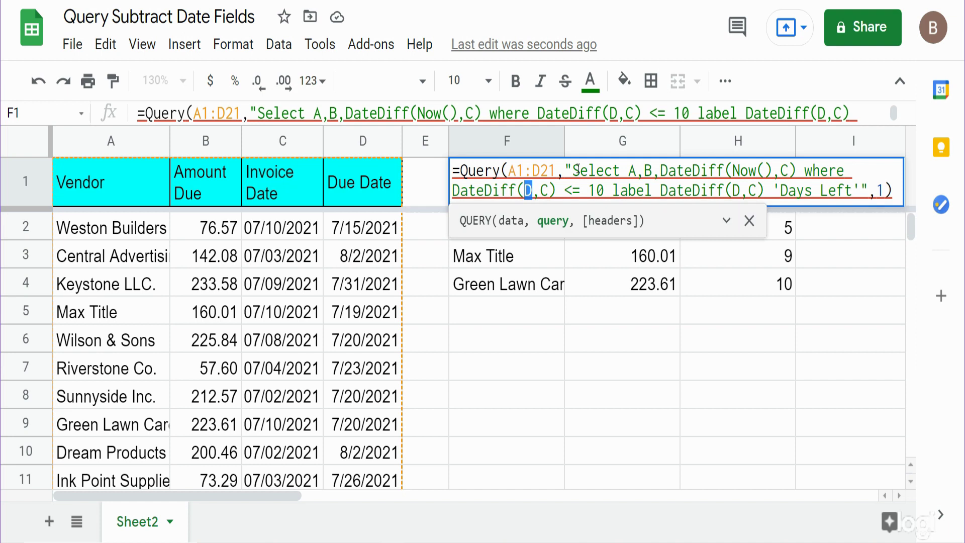
{"action": "type", "text": "Now()"}
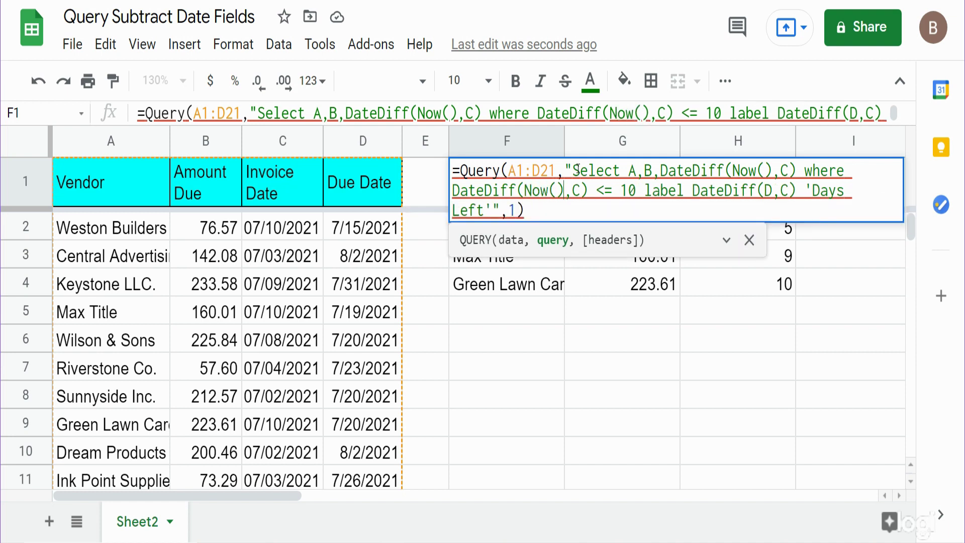
{"action": "double_click", "coordinate": [769, 191]}
{"action": "type", "text": "Now()"}
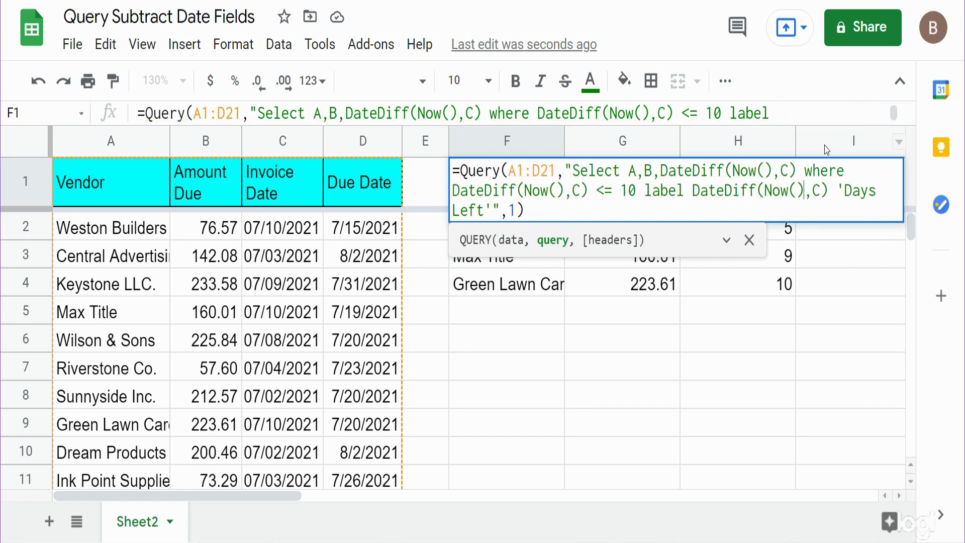
Lower the day threshold from 10 to 5 and enter the formula
{"action": "double_click", "coordinate": [628, 190]}
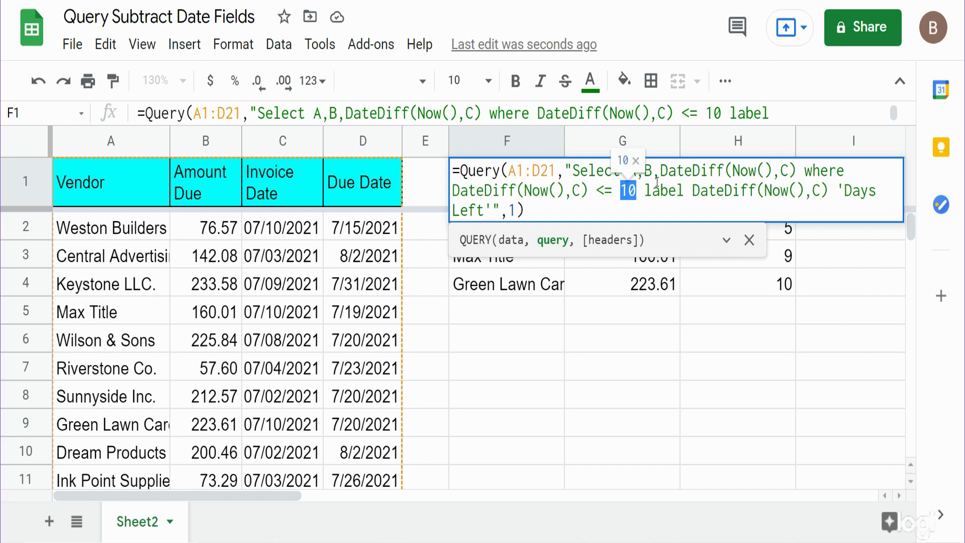
{"action": "type", "text": "5"}
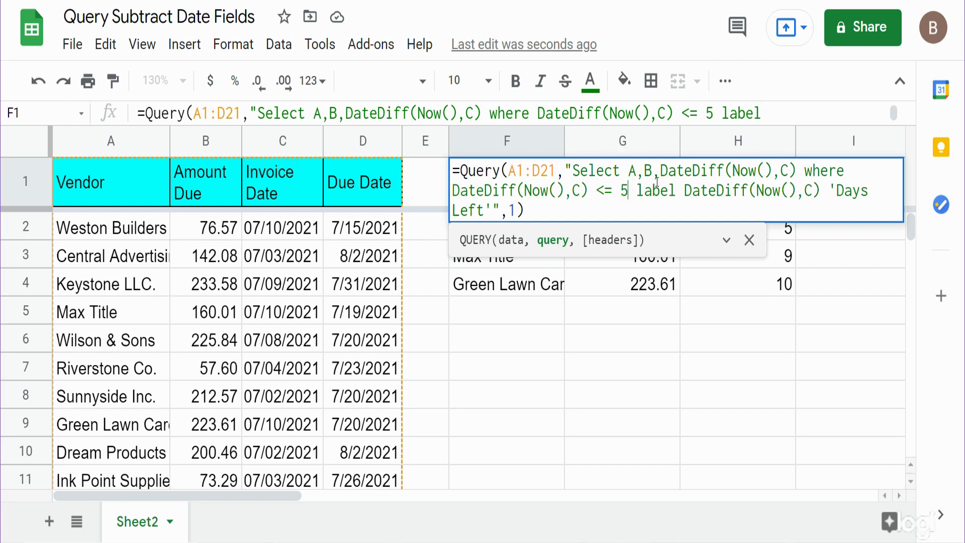
{"action": "key", "text": "Return"}
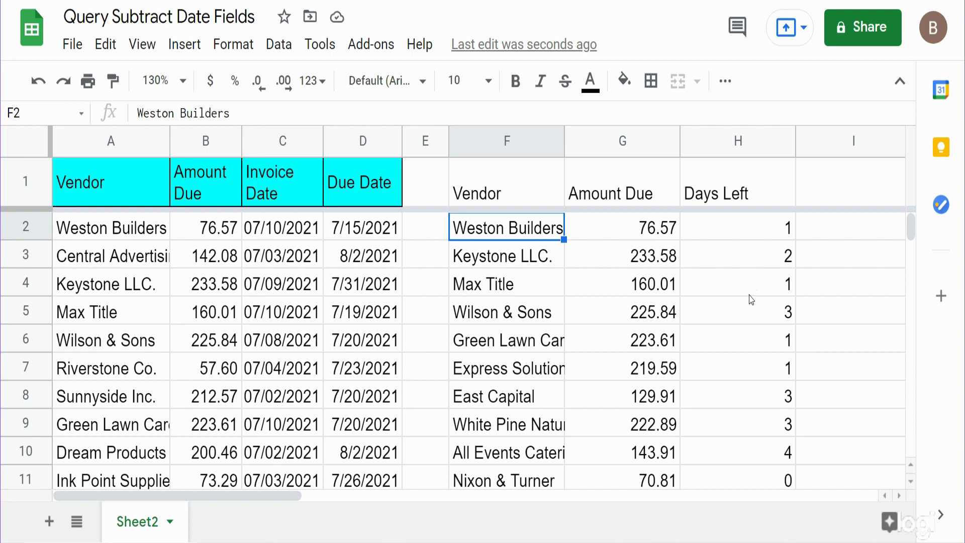
{"action": "left_click", "coordinate": [746, 309]}
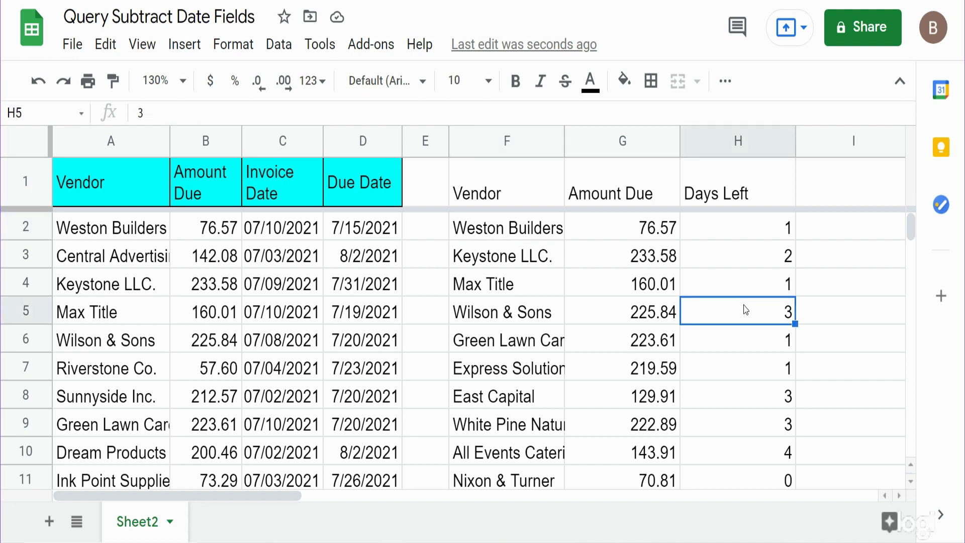